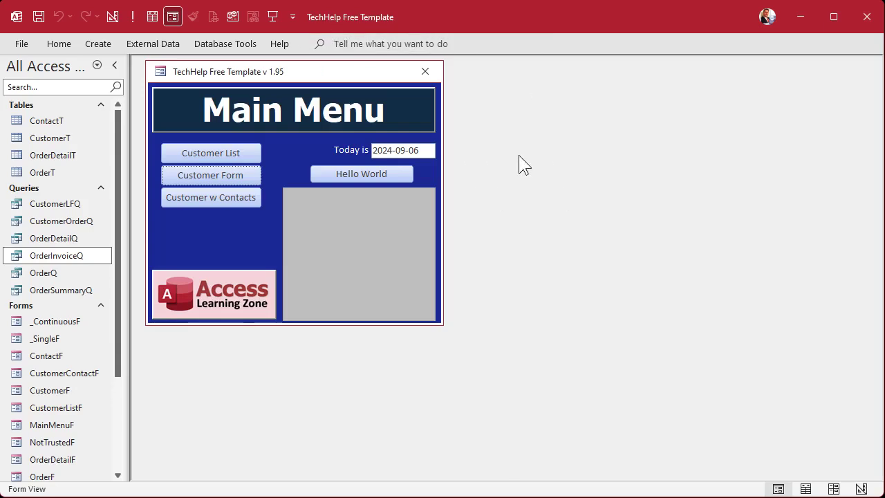
Step: Open the Customers form in Design View and enlarge the design window to show every field
{"action": "left_click", "coordinate": [194, 177]}
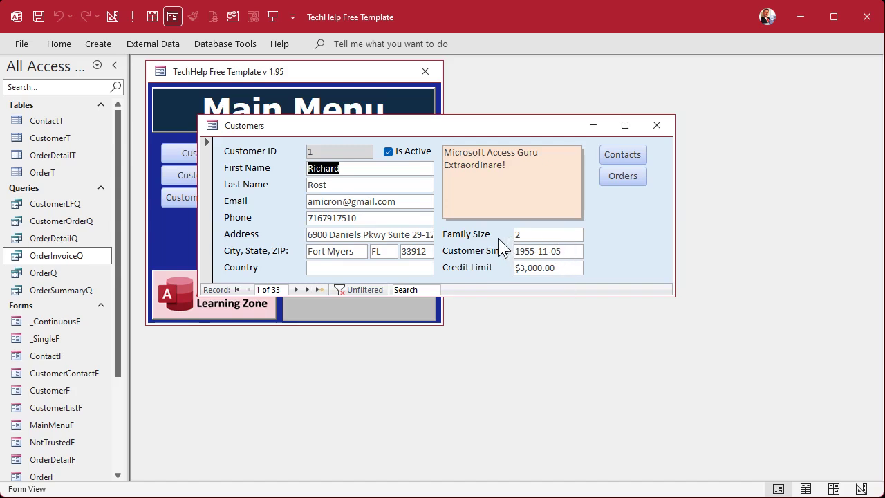
{"action": "right_click", "coordinate": [634, 224]}
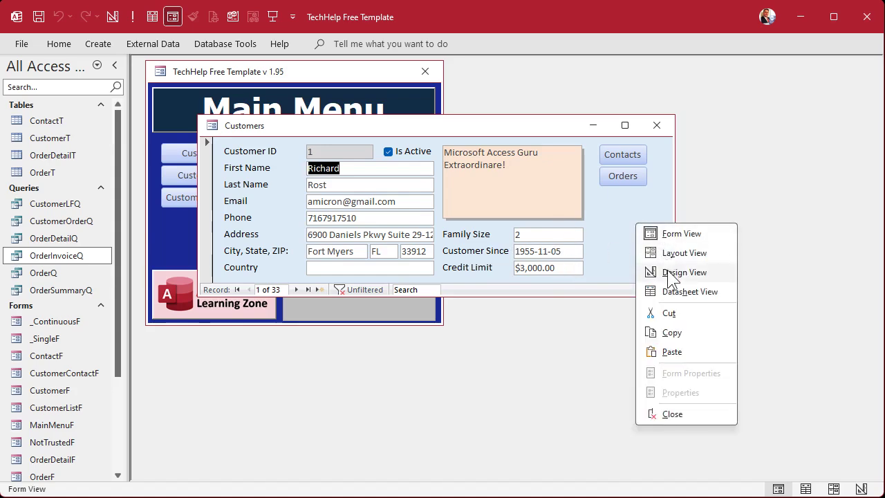
{"action": "left_click", "coordinate": [670, 273]}
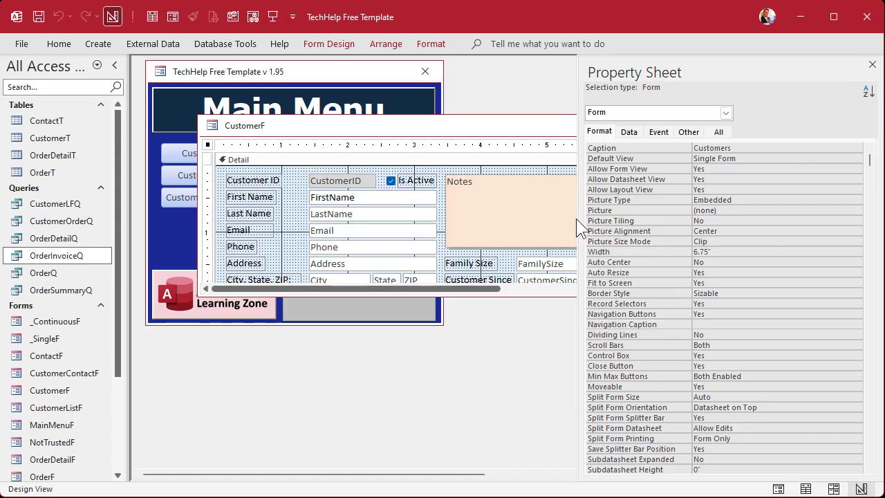
{"action": "left_click_drag", "start_coordinate": [577, 219], "coordinate": [669, 221]}
{"action": "left_click_drag", "start_coordinate": [548, 130], "coordinate": [509, 123]}
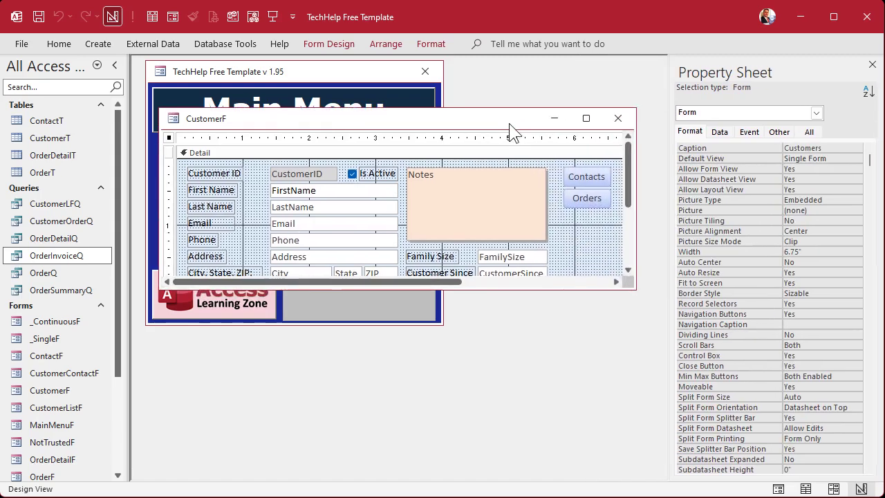
{"action": "left_click_drag", "start_coordinate": [627, 288], "coordinate": [655, 349]}
Step: Select the Family Size, Customer Since and Credit Limit boxes and apply Align Right
{"action": "left_click_drag", "start_coordinate": [590, 258], "coordinate": [496, 292]}
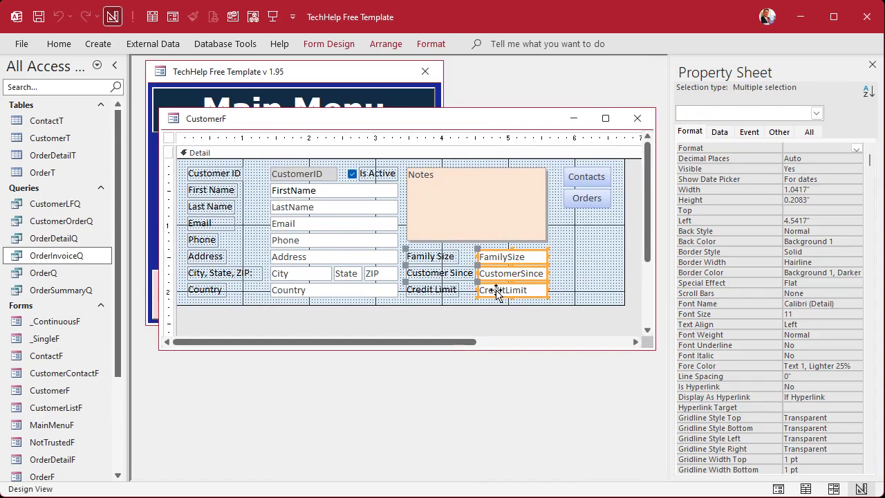
{"action": "left_click", "coordinate": [431, 45]}
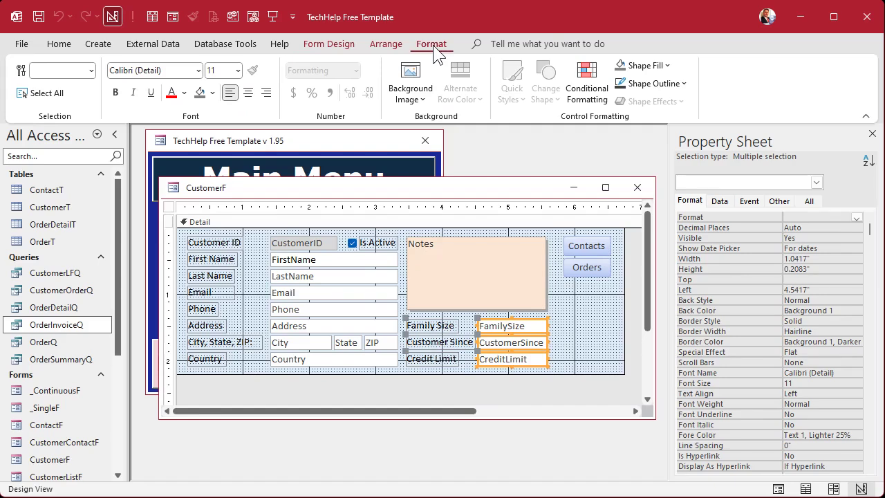
{"action": "left_click", "coordinate": [434, 49]}
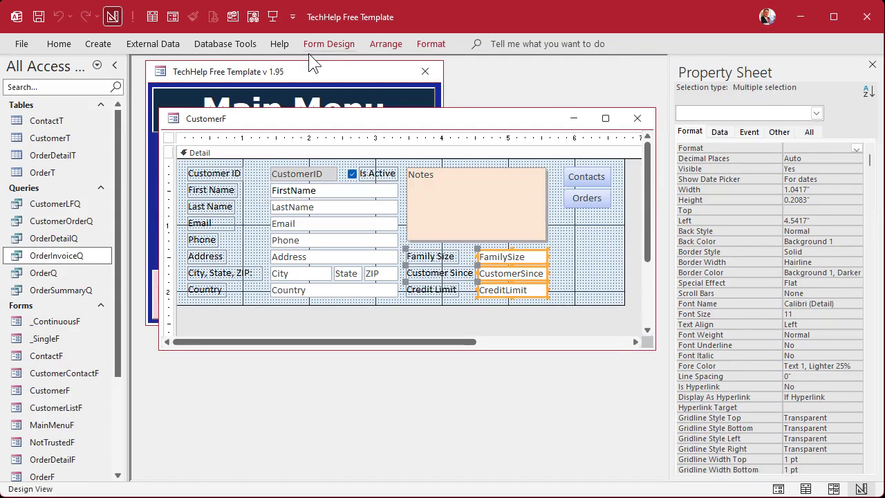
{"action": "double_click", "coordinate": [436, 50]}
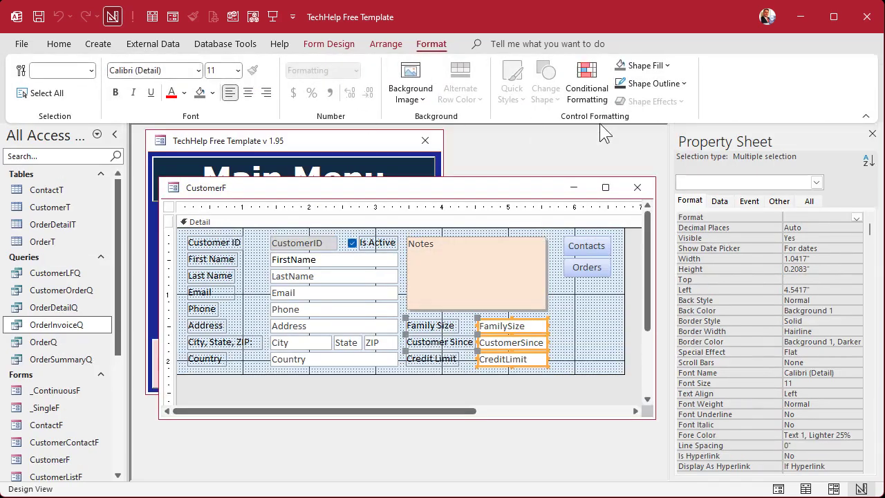
{"action": "left_click", "coordinate": [266, 92]}
{"action": "left_click", "coordinate": [585, 315]}
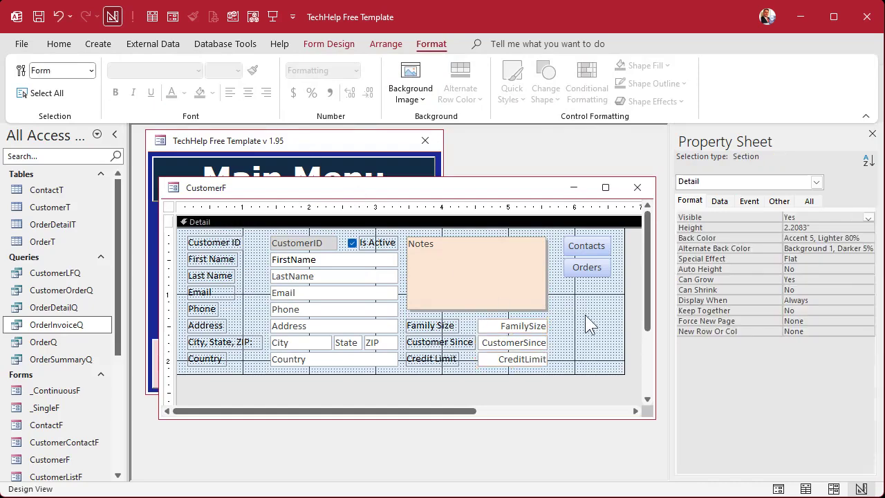
Step: Close the design, reopen the Customers form and enter a negative Credit Limit
{"action": "left_click", "coordinate": [637, 187]}
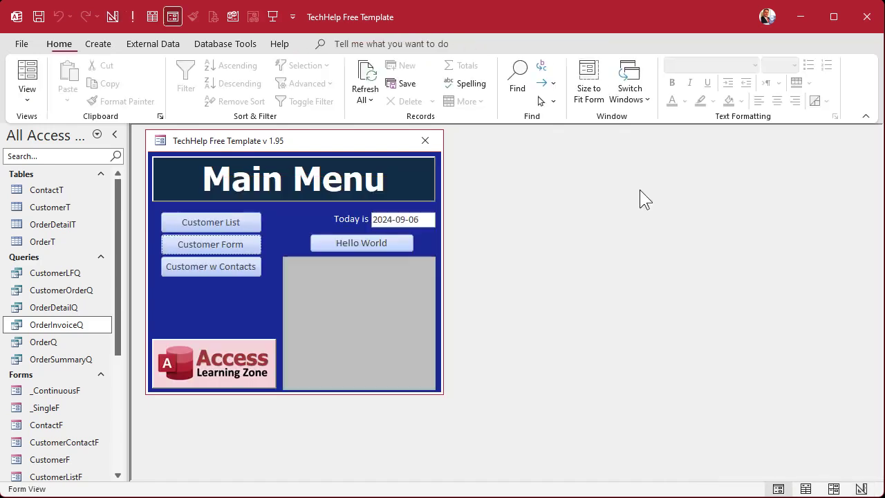
{"action": "left_click", "coordinate": [214, 244]}
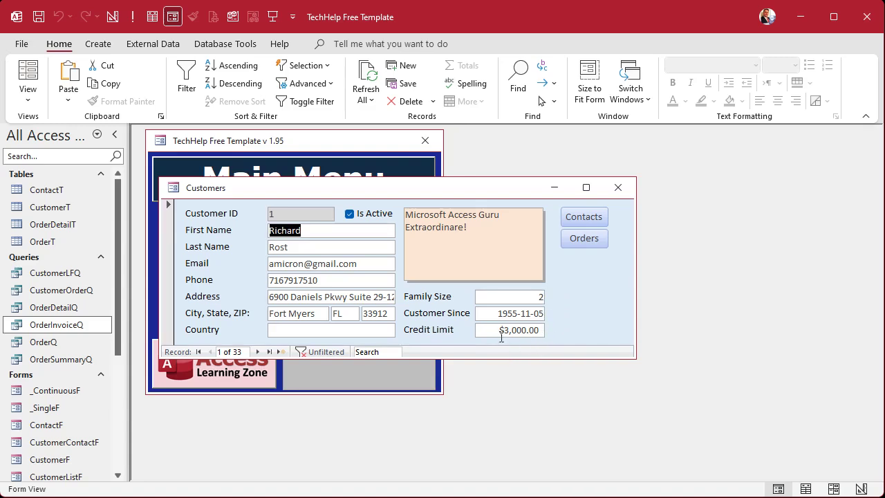
{"action": "left_click", "coordinate": [499, 363]}
{"action": "type", "text": "-"}
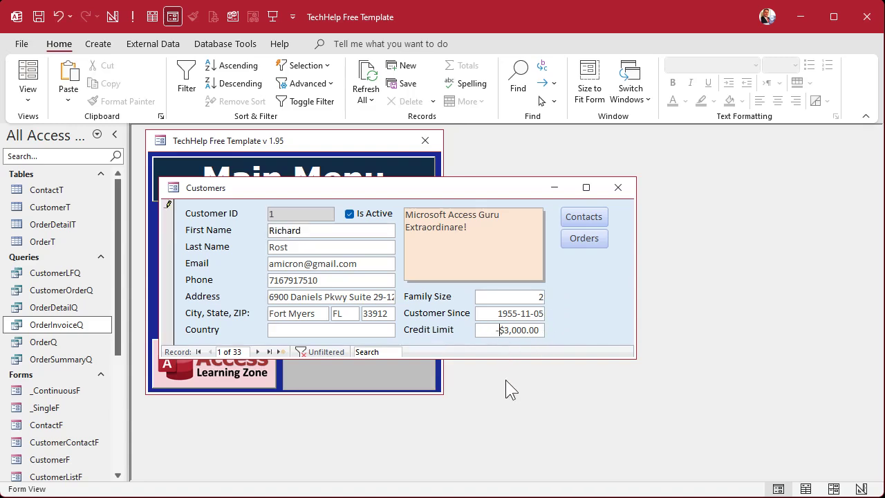
{"action": "key", "text": "Tab"}
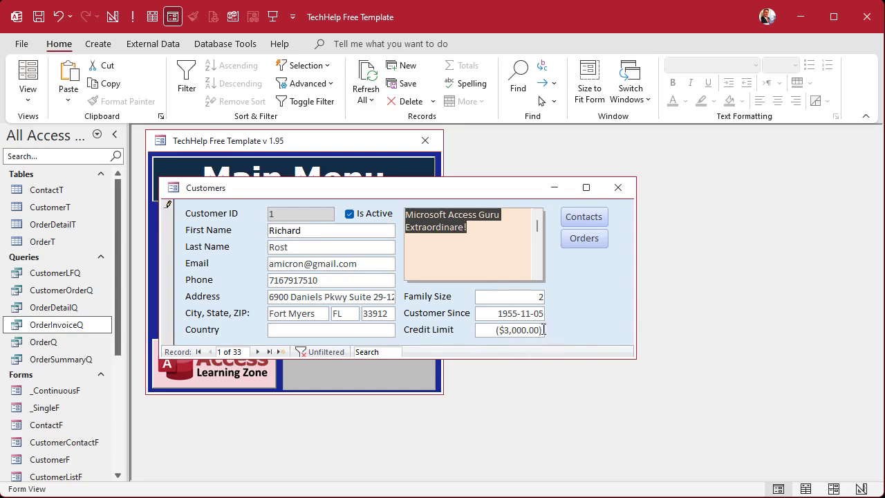
Step: Remove the minus so Credit Limit reads $3,000.00 again
{"action": "left_click", "coordinate": [489, 333]}
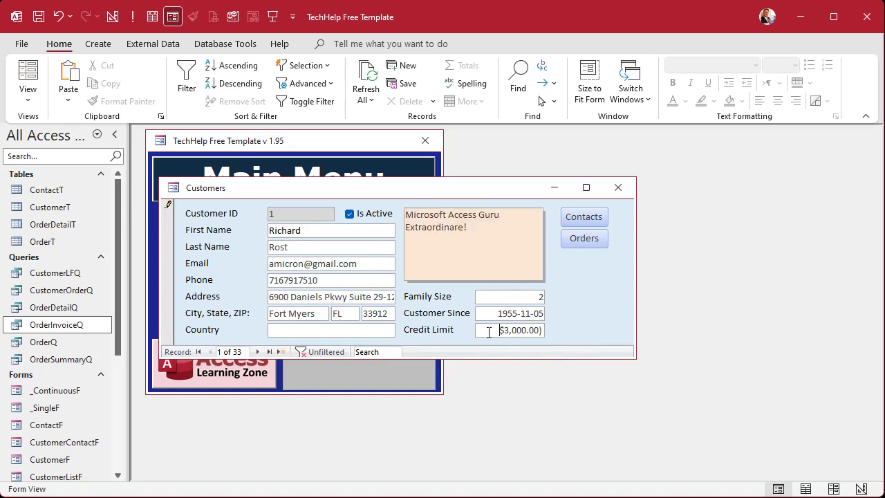
{"action": "key", "text": "Delete"}
{"action": "key", "text": "Tab"}
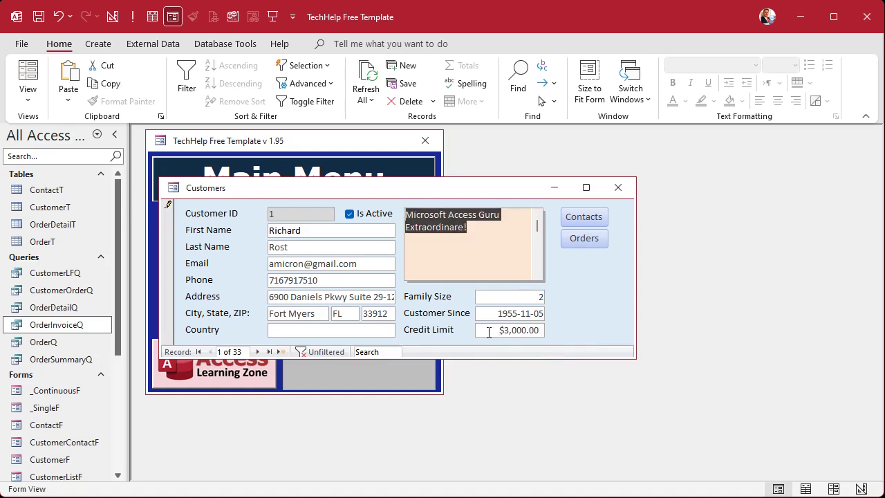
{"action": "right_click", "coordinate": [560, 293]}
Step: Switch CustomerF to Design View and select the FamilySize and CustomerSince boxes
{"action": "left_click", "coordinate": [606, 341]}
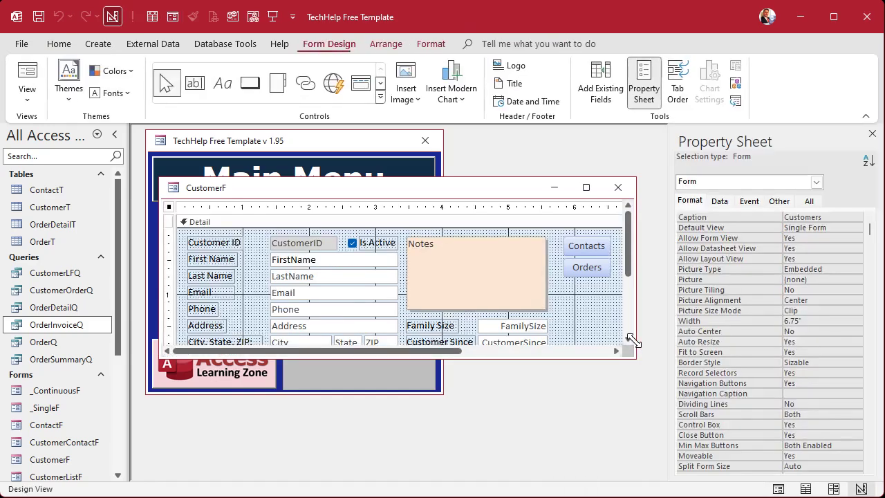
{"action": "left_click_drag", "start_coordinate": [631, 358], "coordinate": [653, 423]}
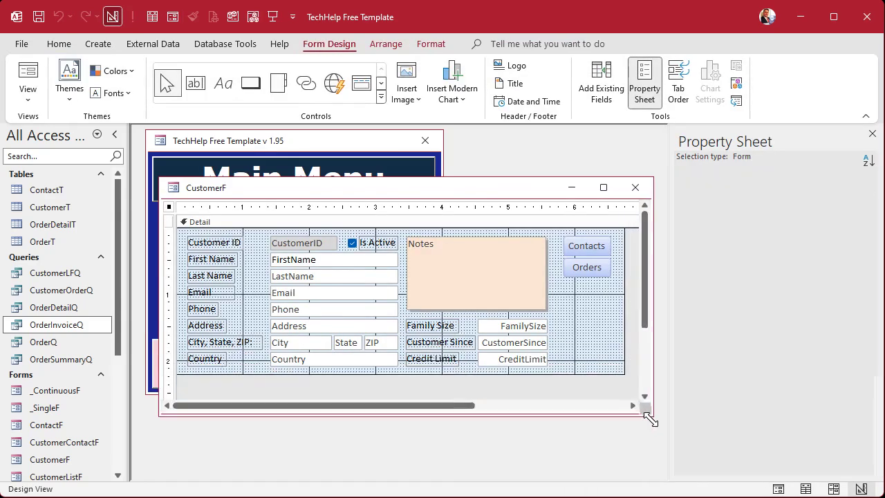
{"action": "left_click_drag", "start_coordinate": [560, 322], "coordinate": [493, 345]}
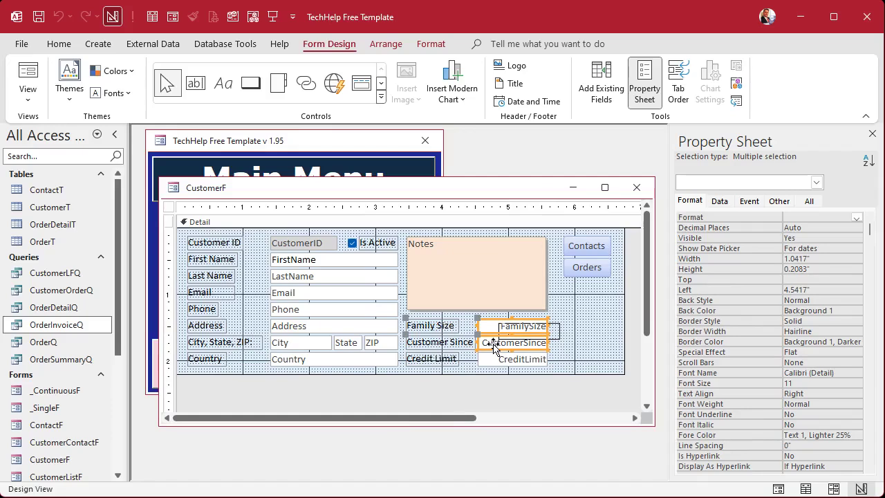
{"action": "left_click", "coordinate": [621, 337]}
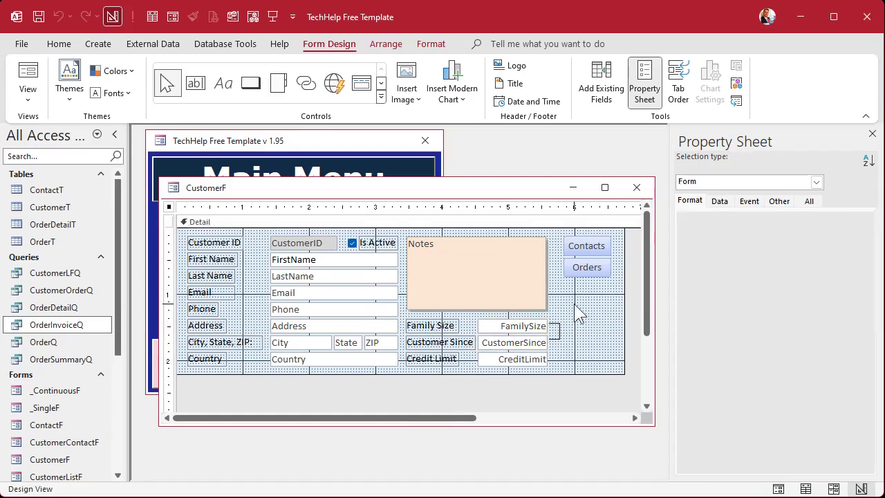
{"action": "left_click_drag", "start_coordinate": [573, 307], "coordinate": [469, 353]}
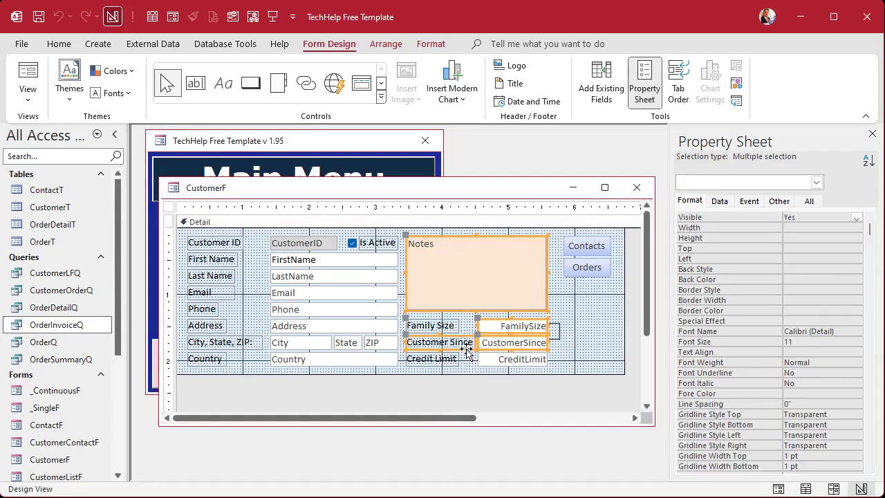
{"action": "left_click", "coordinate": [590, 325]}
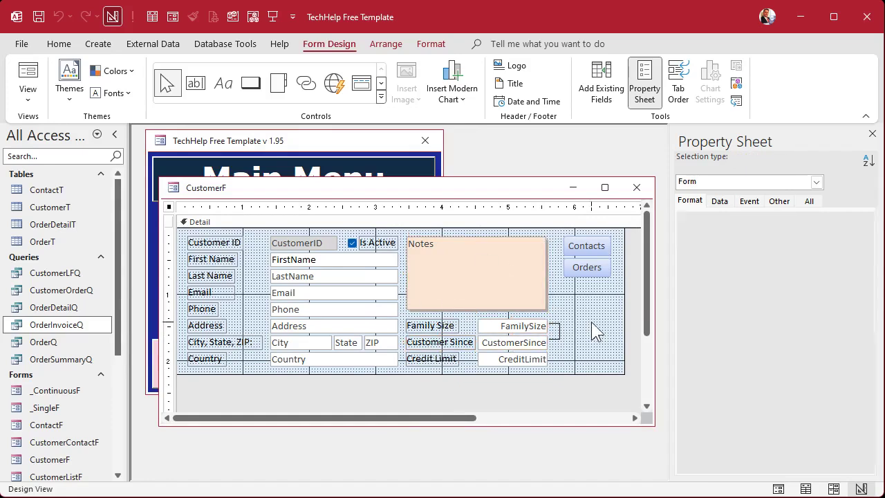
{"action": "left_click", "coordinate": [569, 339]}
{"action": "left_click_drag", "start_coordinate": [568, 324], "coordinate": [533, 344]}
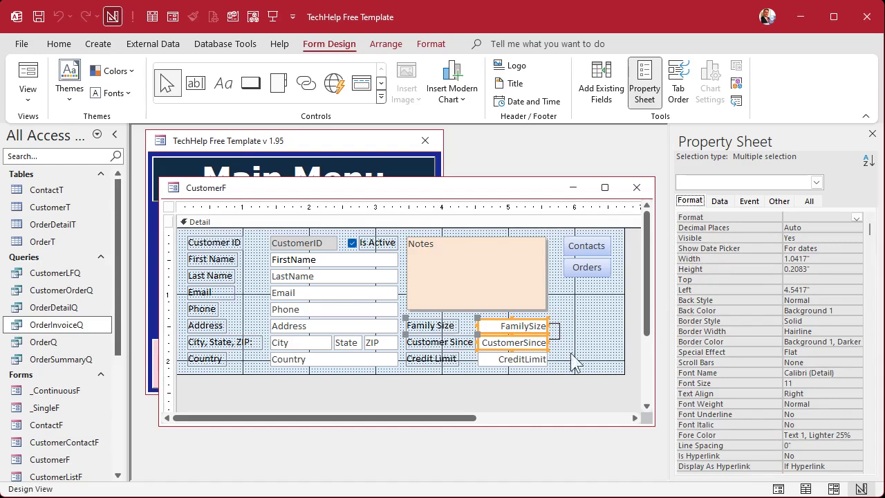
Step: Show the Format properties of the two selected value boxes in the Property Sheet
{"action": "right_click", "coordinate": [499, 326]}
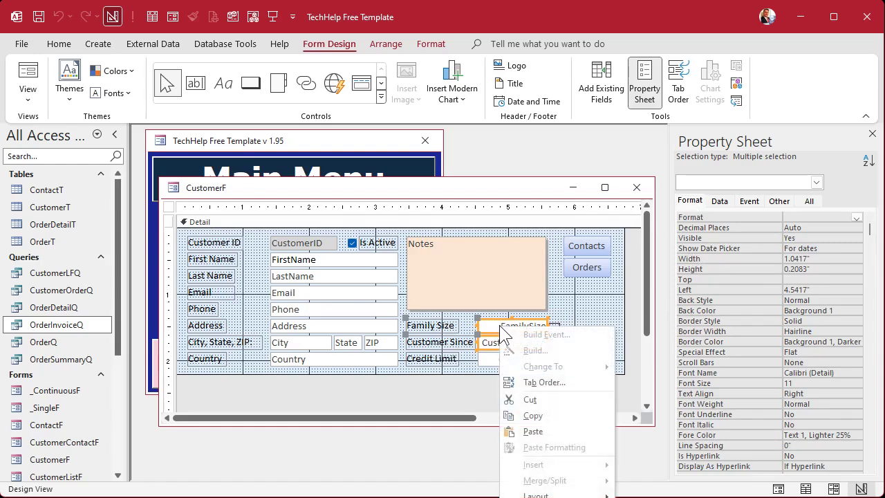
{"action": "left_click", "coordinate": [570, 319]}
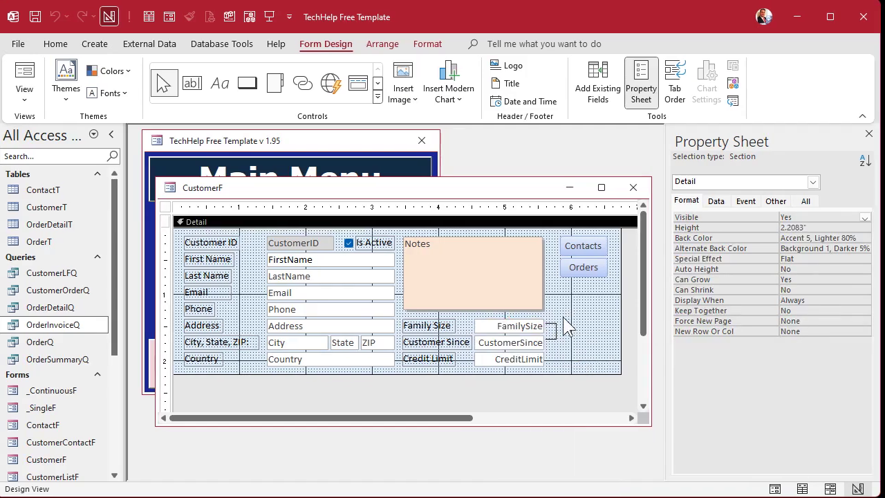
{"action": "left_click_drag", "start_coordinate": [571, 318], "coordinate": [533, 339]}
{"action": "right_click", "coordinate": [526, 351]}
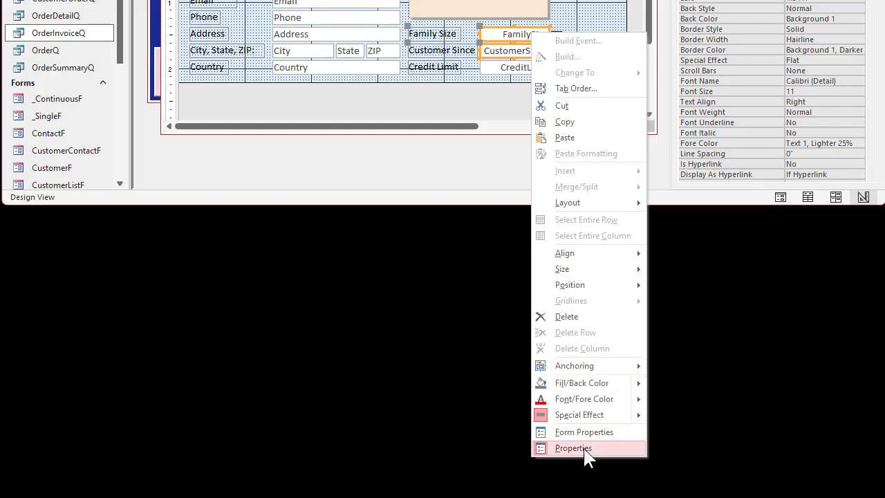
{"action": "left_click", "coordinate": [584, 449]}
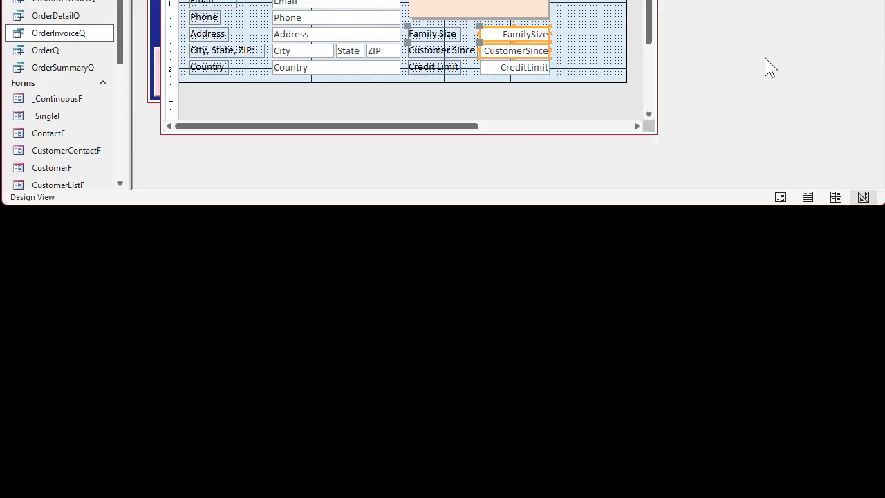
{"action": "right_click", "coordinate": [542, 31]}
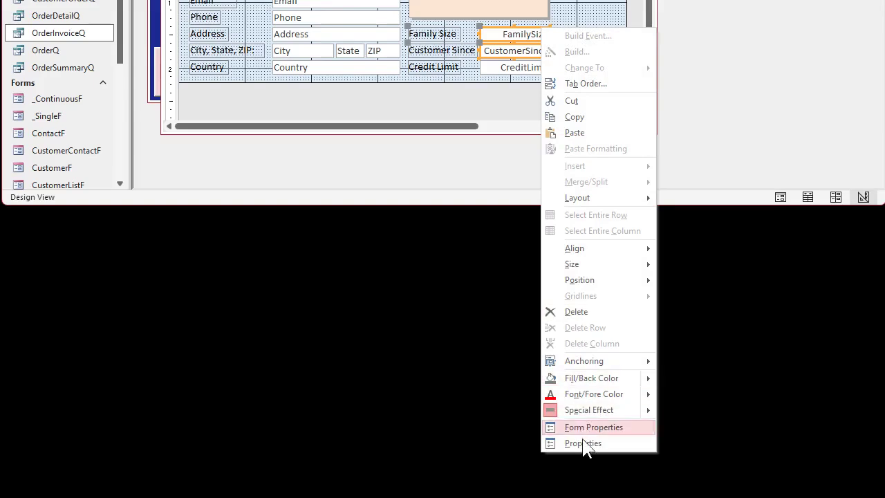
{"action": "left_click", "coordinate": [584, 444]}
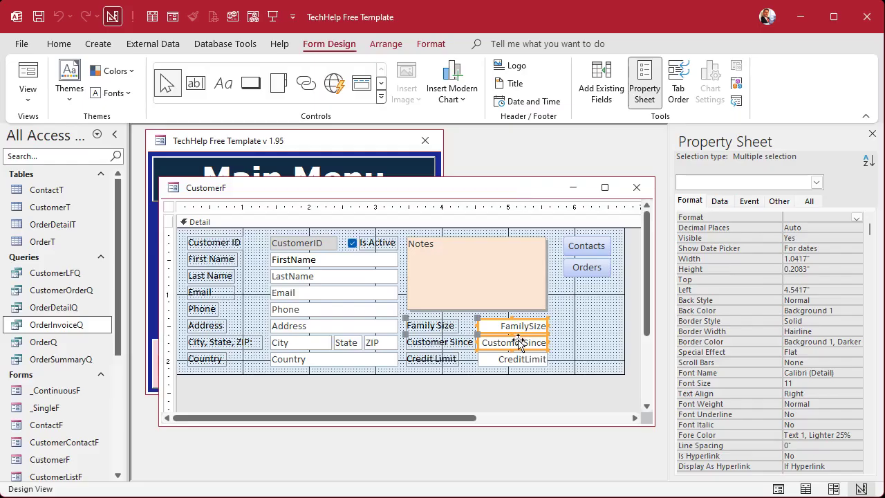
{"action": "left_click", "coordinate": [692, 203]}
{"action": "scroll", "coordinate": [813, 331], "scroll_direction": "down", "scroll_amount": 9}
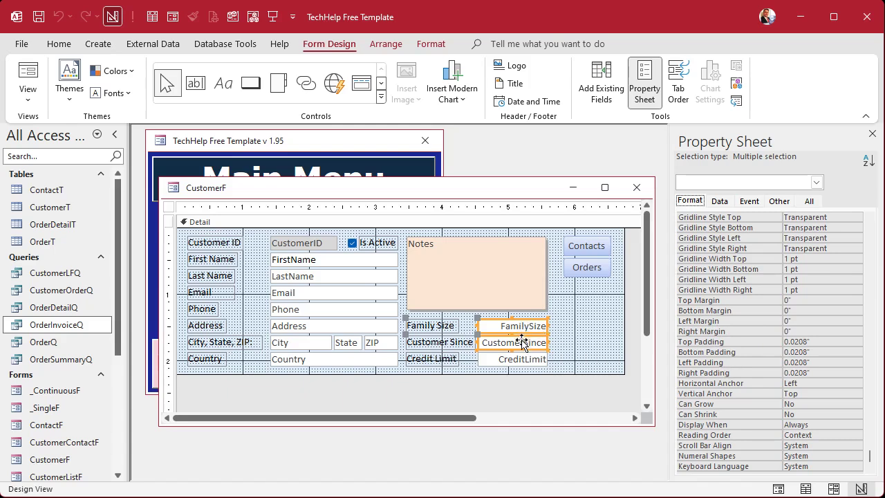
Step: Set the boxes' Right Margin to .1 inch
{"action": "left_click", "coordinate": [800, 331]}
{"action": "left_click", "coordinate": [758, 331]}
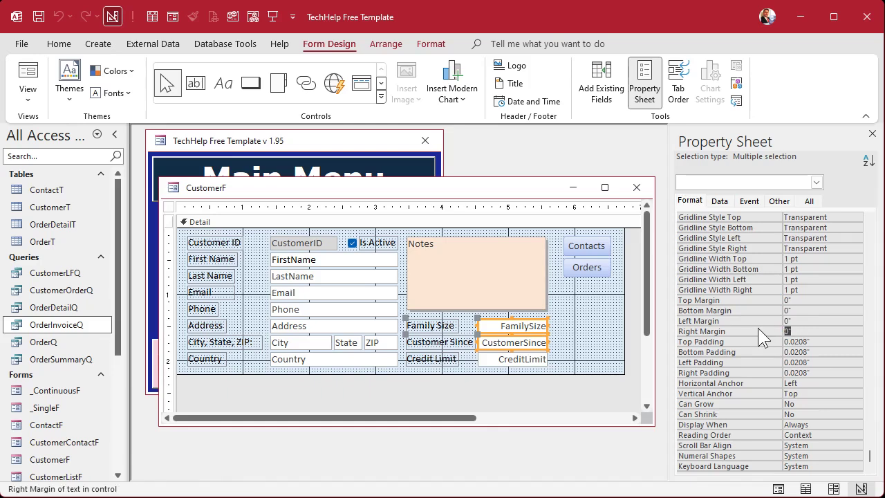
{"action": "type", "text": ".1"}
{"action": "key", "text": "Return"}
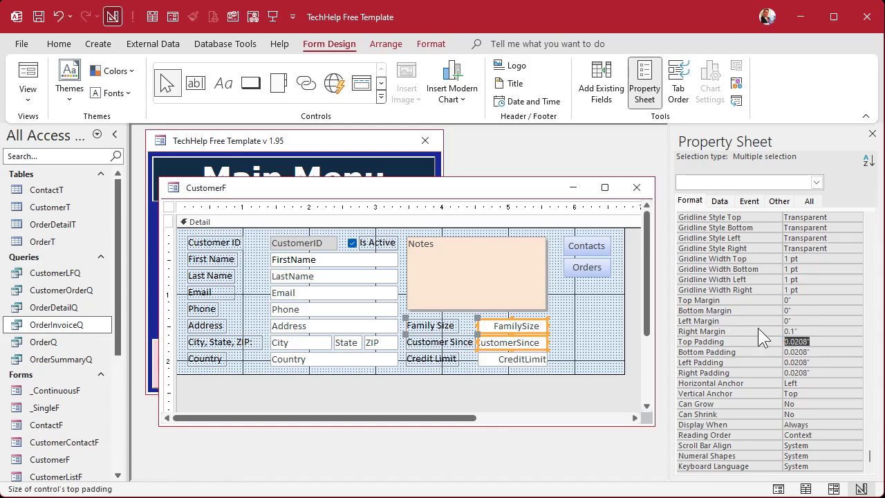
Step: Close the design, view the Customers form in Form View, then return to Design View
{"action": "left_click", "coordinate": [636, 188]}
{"action": "left_click", "coordinate": [227, 245]}
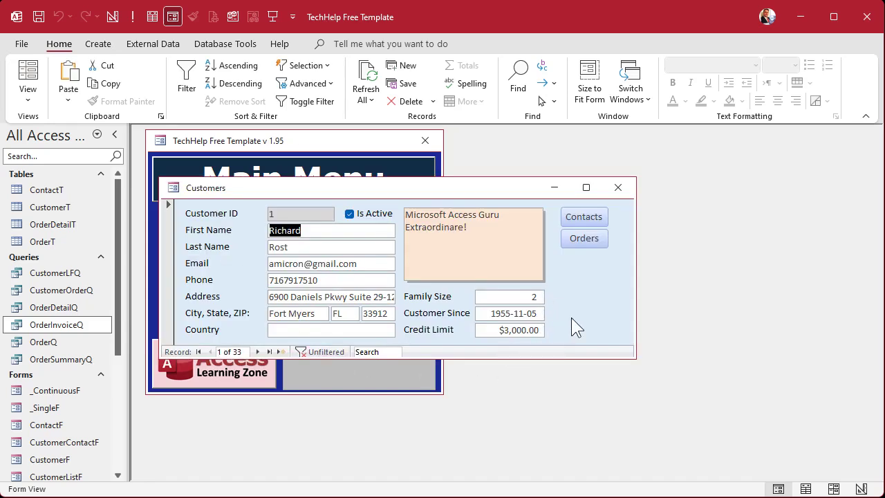
{"action": "right_click", "coordinate": [547, 261]}
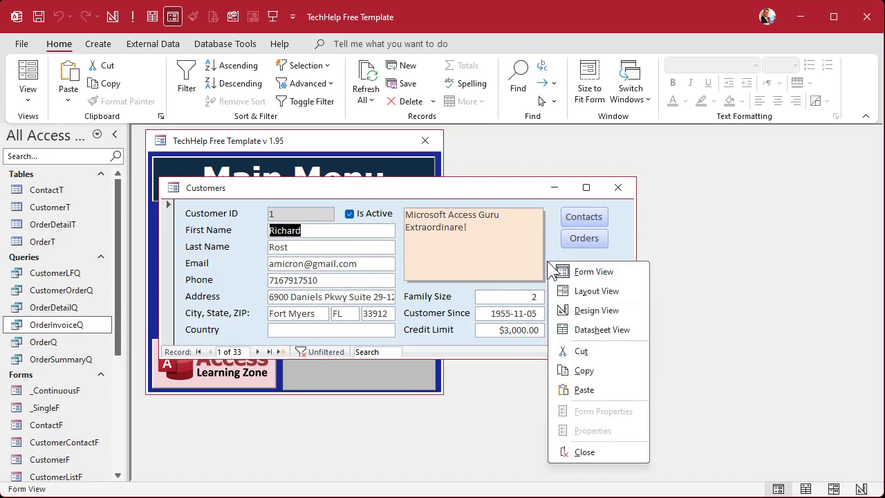
{"action": "left_click", "coordinate": [599, 310]}
Step: Bring the controls into view and select the FamilySize and CustomerSince boxes
{"action": "scroll", "coordinate": [581, 355], "scroll_direction": "right", "scroll_amount": 5}
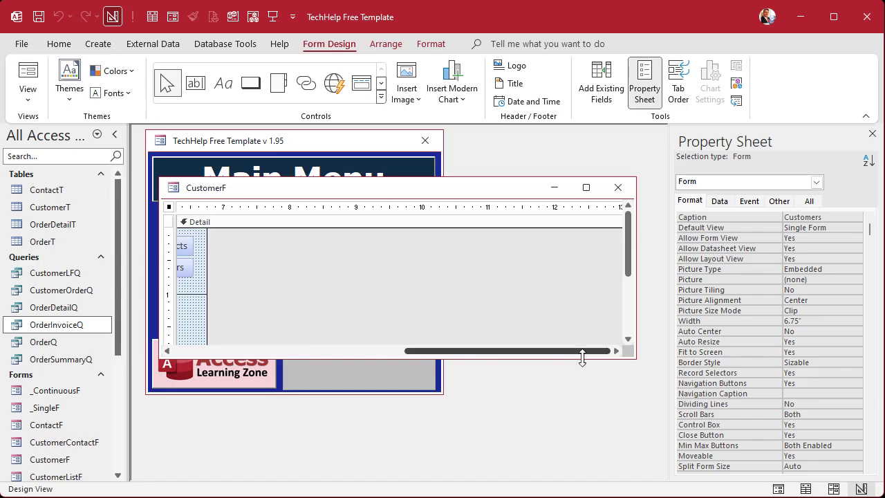
{"action": "left_click", "coordinate": [306, 352]}
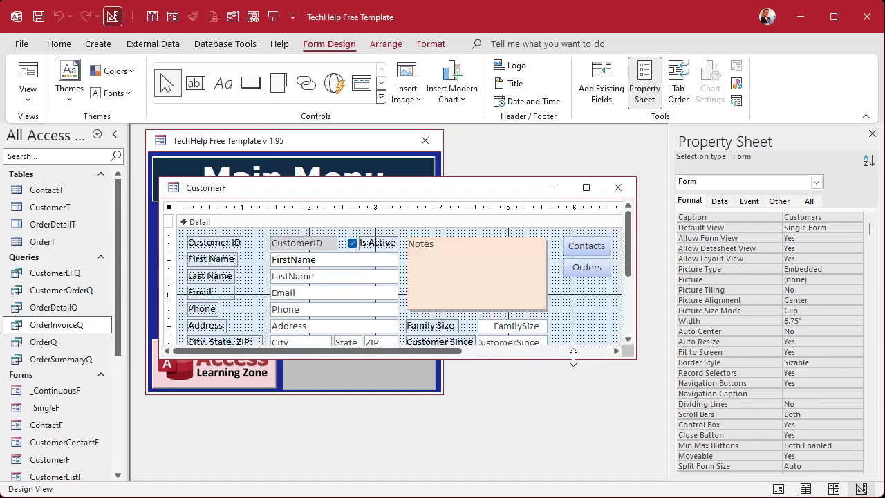
{"action": "left_click_drag", "start_coordinate": [571, 358], "coordinate": [571, 429]}
{"action": "left_click_drag", "start_coordinate": [566, 326], "coordinate": [534, 344]}
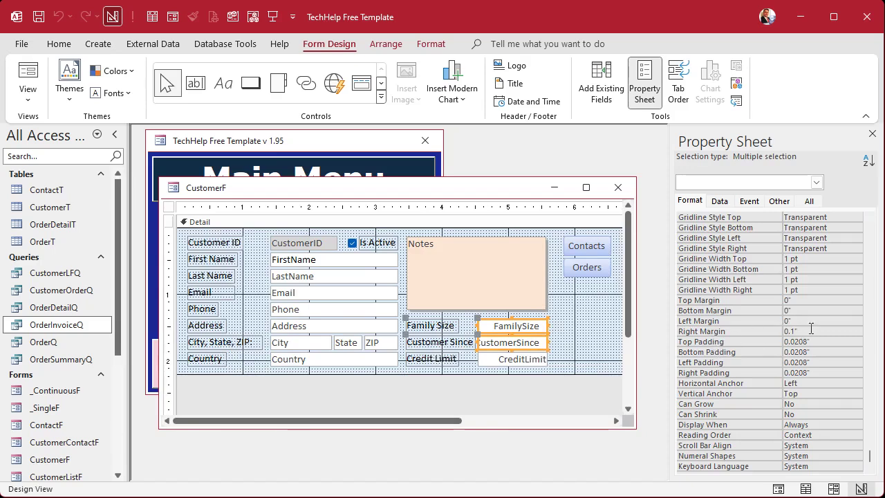
Step: Change the boxes' Right Margin to .09 inch
{"action": "left_click", "coordinate": [732, 331]}
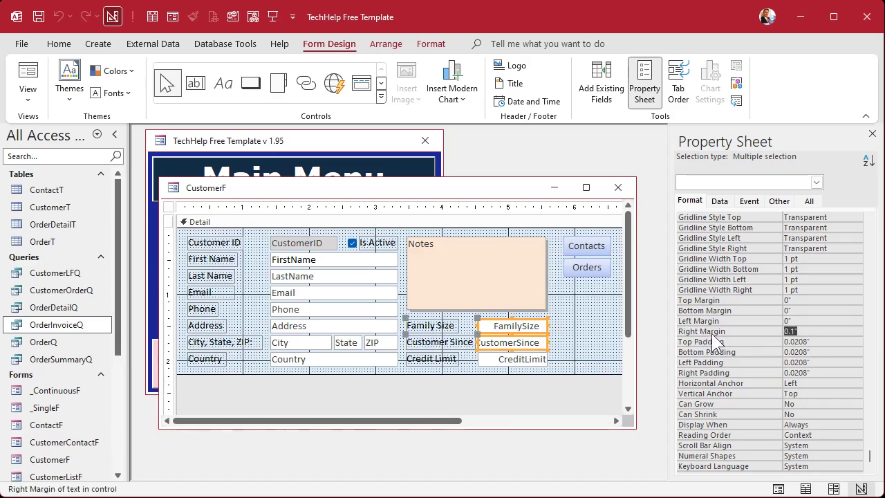
{"action": "left_click", "coordinate": [814, 334]}
{"action": "key", "text": "BackSpace"}
{"action": "left_click", "coordinate": [757, 332]}
{"action": "type", "text": ".09"}
{"action": "key", "text": "Return"}
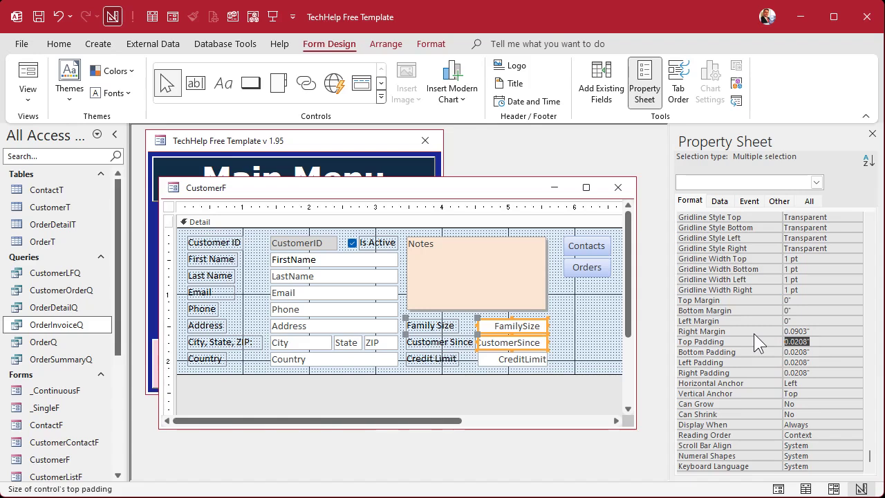
Step: Replace the Right Margin with .08 inch, dismissing the must-be-a-number warning
{"action": "key", "text": "Up"}
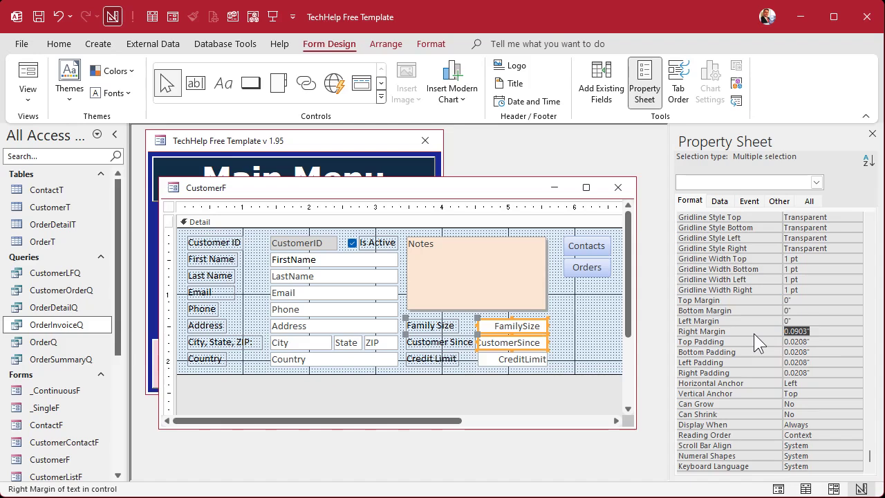
{"action": "key", "text": "Delete"}
{"action": "key", "text": "Return"}
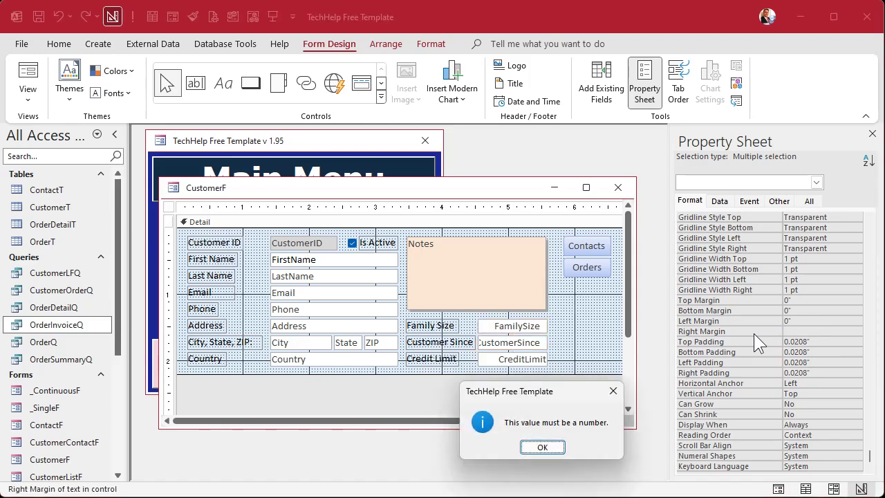
{"action": "key", "text": "Return"}
{"action": "key", "text": "Num_Lock"}
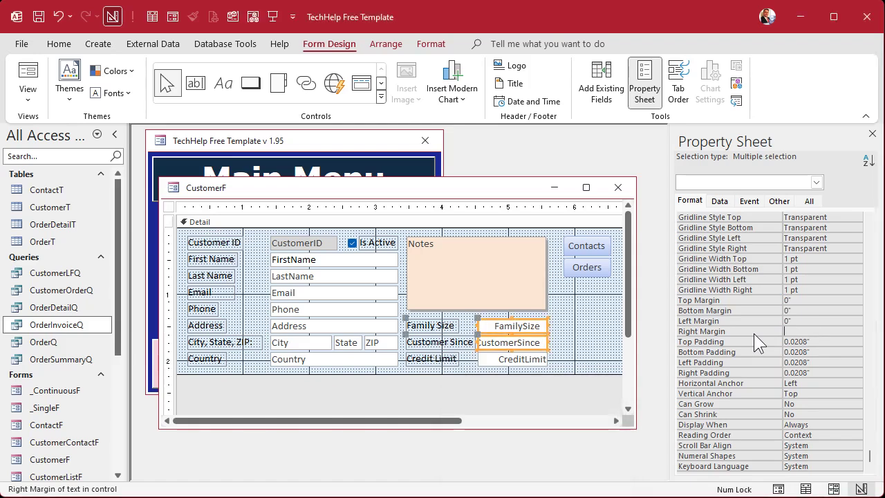
{"action": "type", "text": ".08"}
{"action": "key", "text": "Return"}
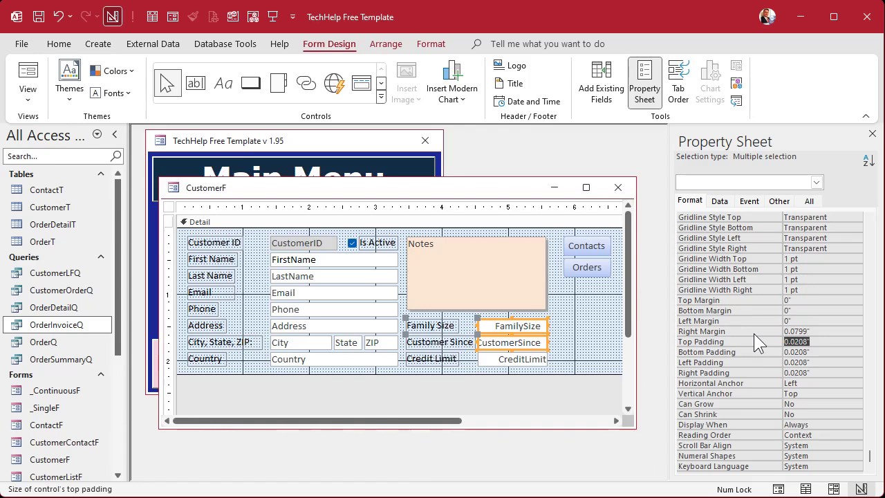
Step: Close the design, check the 0.08-inch margins in Form View, and return to Design View
{"action": "left_click", "coordinate": [583, 325]}
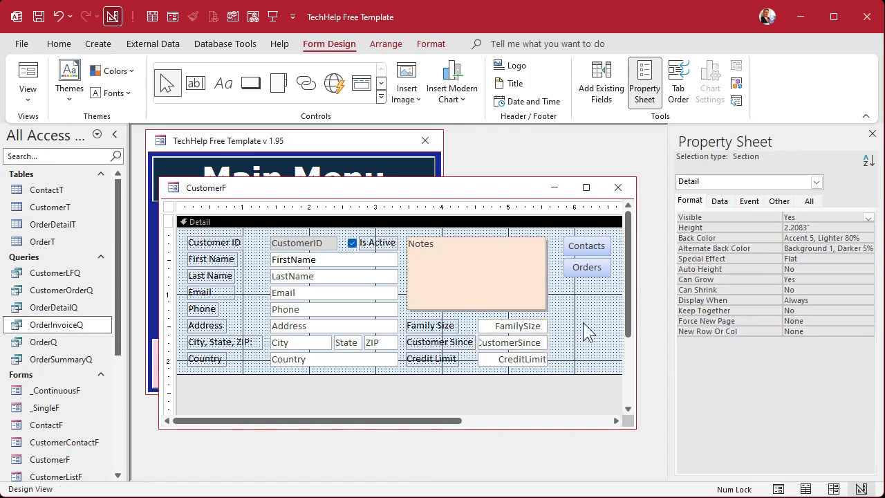
{"action": "left_click", "coordinate": [618, 187]}
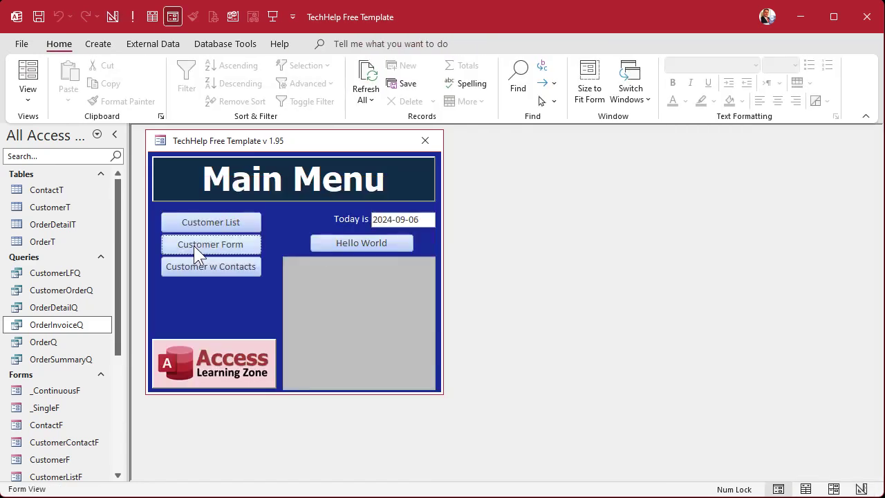
{"action": "left_click", "coordinate": [195, 246]}
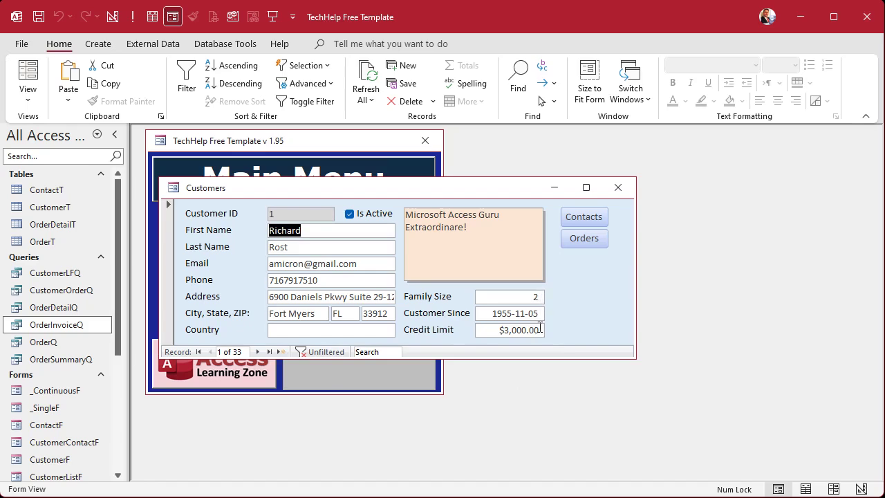
{"action": "right_click", "coordinate": [581, 290]}
{"action": "left_click", "coordinate": [627, 329]}
Step: Enter .07 as the two boxes' Right Margin, then reopen the Customers form in Form View
{"action": "left_click_drag", "start_coordinate": [587, 358], "coordinate": [586, 399]}
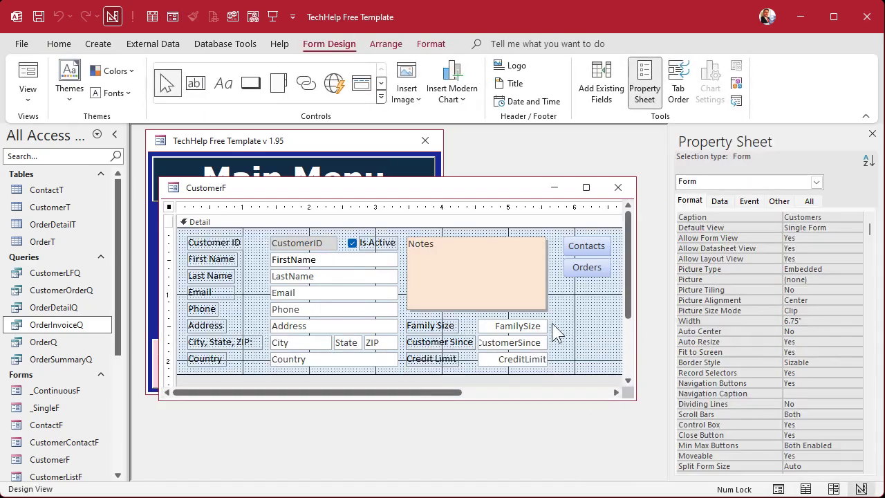
{"action": "left_click_drag", "start_coordinate": [553, 358], "coordinate": [538, 325]}
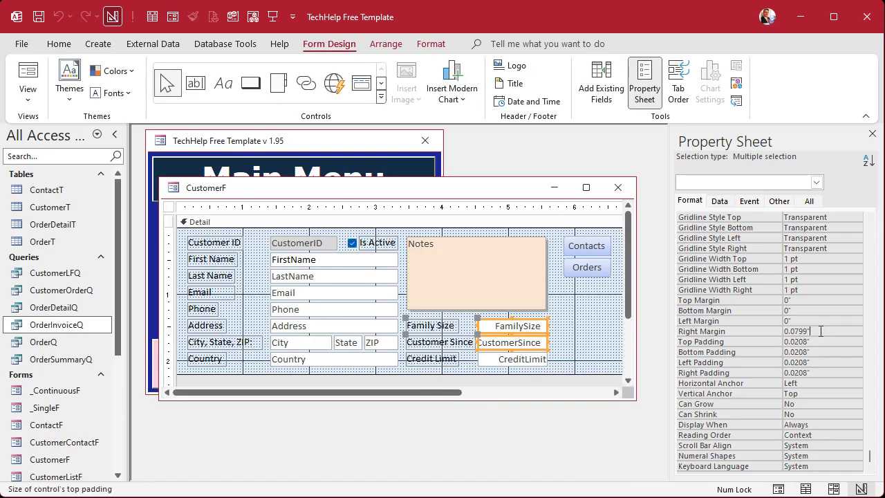
{"action": "left_click", "coordinate": [743, 334]}
{"action": "type", "text": ".07"}
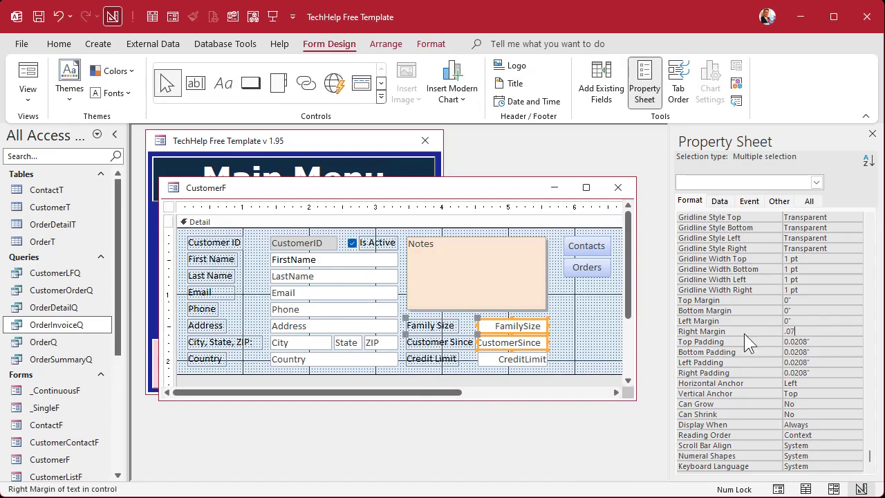
{"action": "key", "text": "Return"}
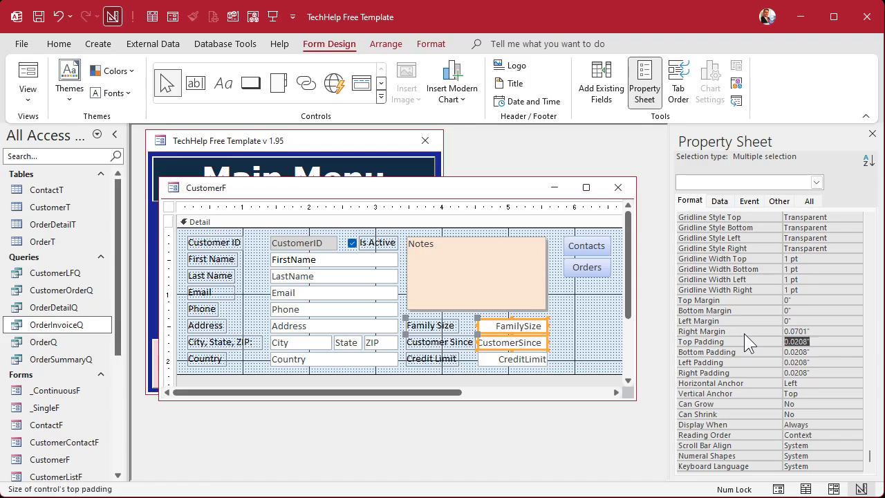
{"action": "left_click", "coordinate": [617, 188]}
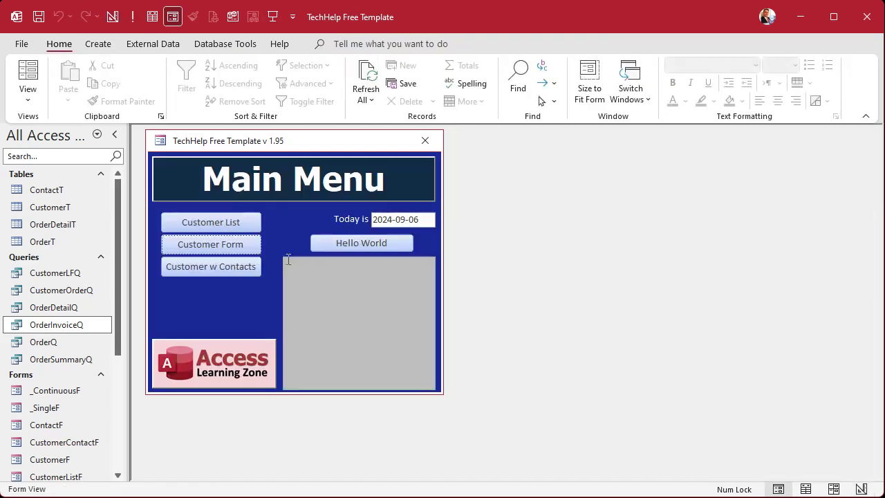
{"action": "left_click", "coordinate": [226, 250]}
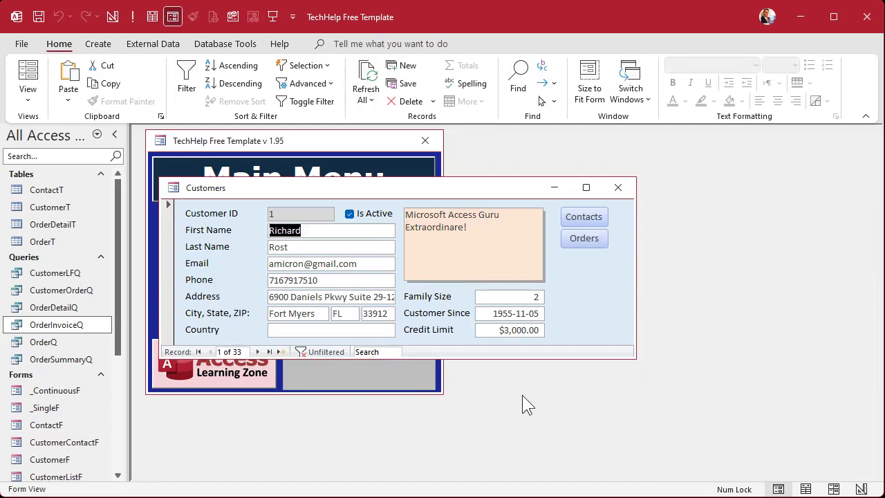